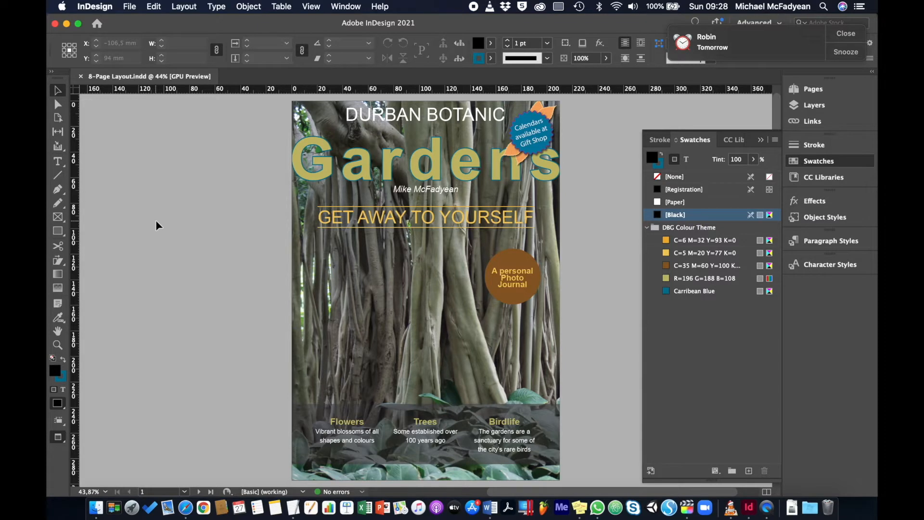
{"action": "left_click", "coordinate": [132, 7]}
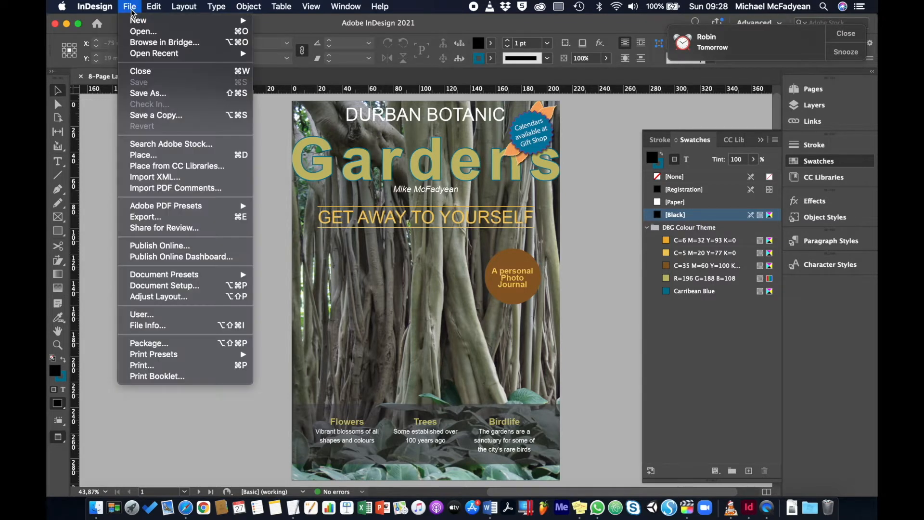
{"action": "left_click", "coordinate": [140, 31]}
{"action": "left_click", "coordinate": [470, 70]}
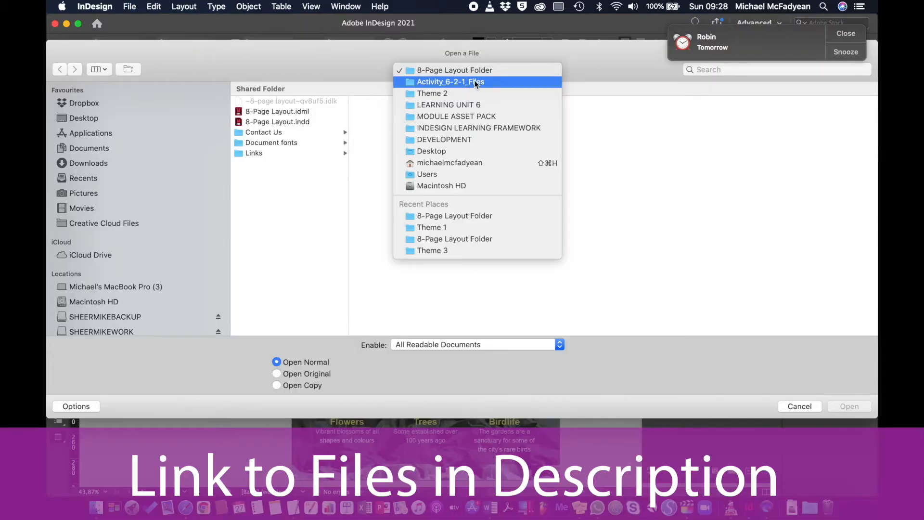
{"action": "left_click", "coordinate": [802, 407]}
{"action": "left_click", "coordinate": [792, 408]}
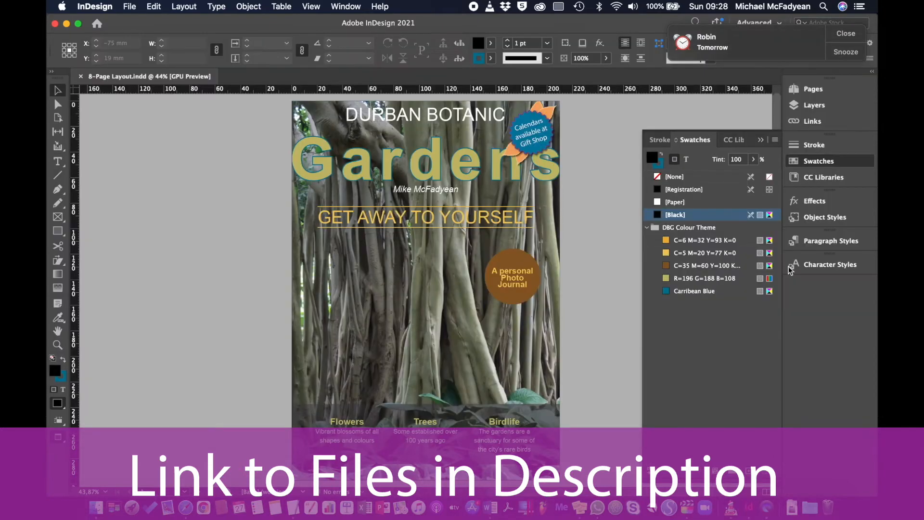
Reset the Advanced workspace to its default panel layout
{"action": "left_click", "coordinate": [837, 36]}
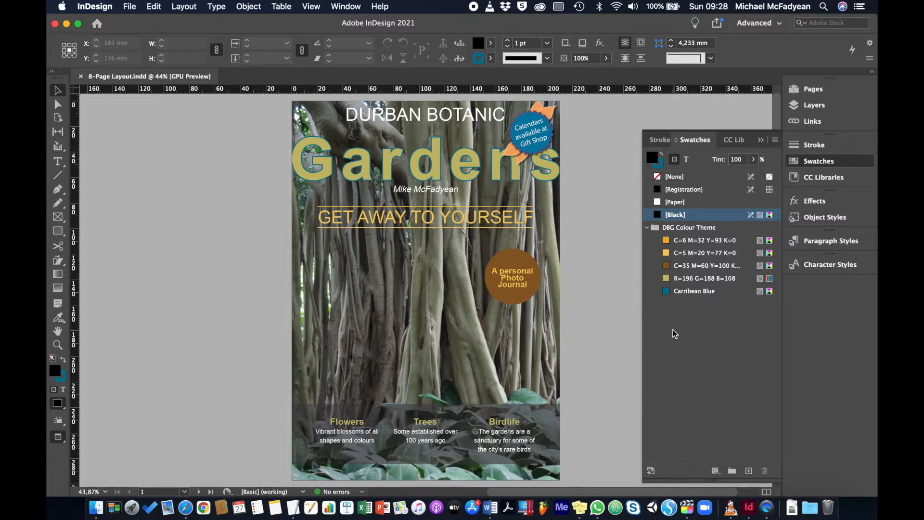
{"action": "left_click", "coordinate": [760, 25]}
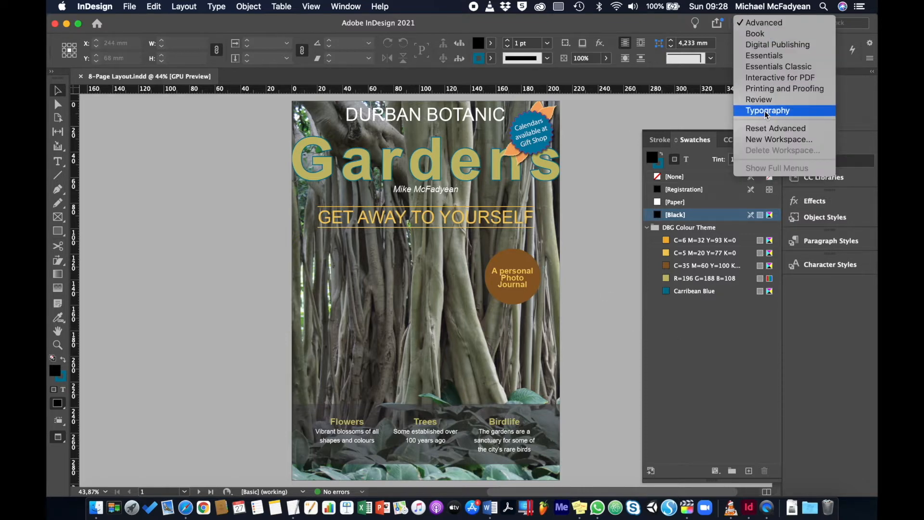
{"action": "left_click", "coordinate": [769, 129]}
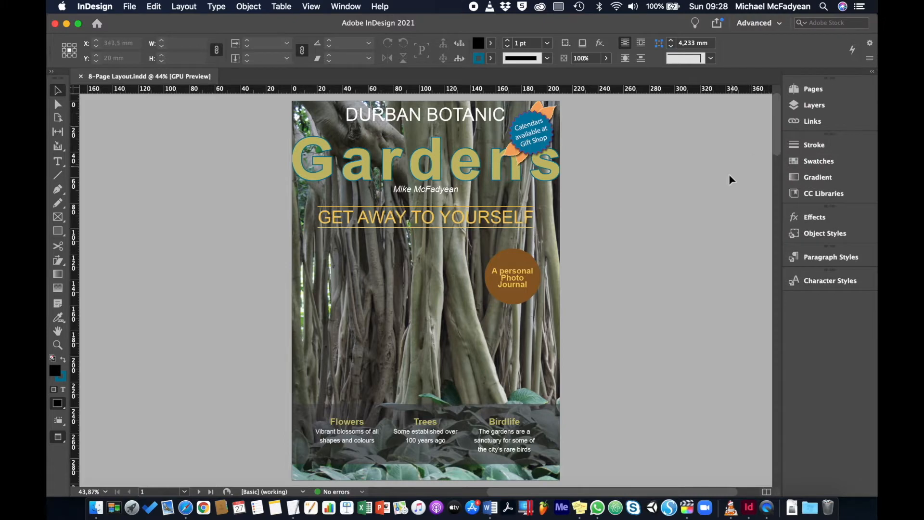
Switch between the Gradient and Swatches panels and lengthen the Swatches panel to show all swatches
{"action": "left_click", "coordinate": [797, 177]}
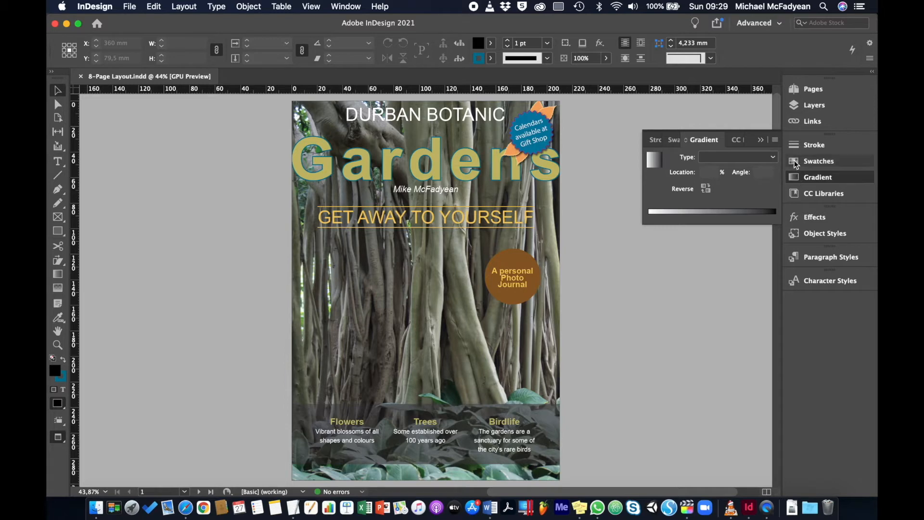
{"action": "left_click", "coordinate": [797, 162]}
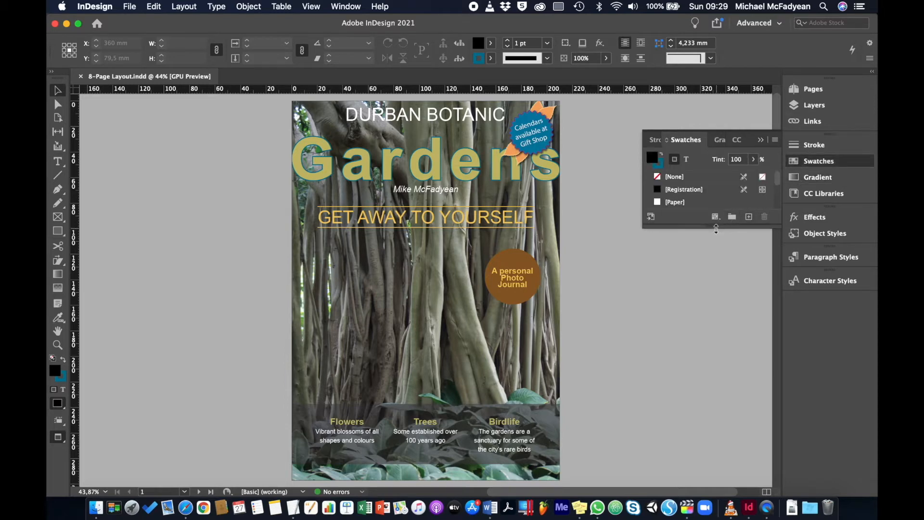
{"action": "left_click_drag", "start_coordinate": [717, 229], "coordinate": [720, 340]}
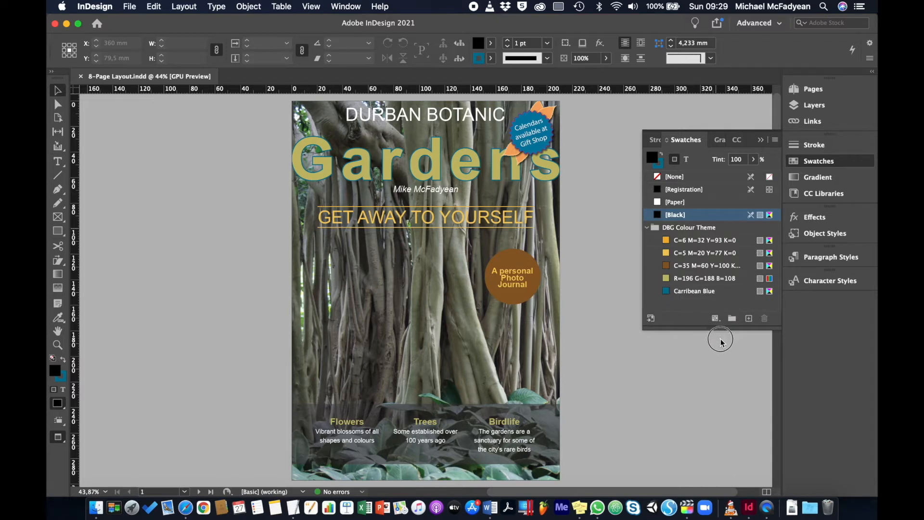
{"action": "left_click", "coordinate": [799, 178]}
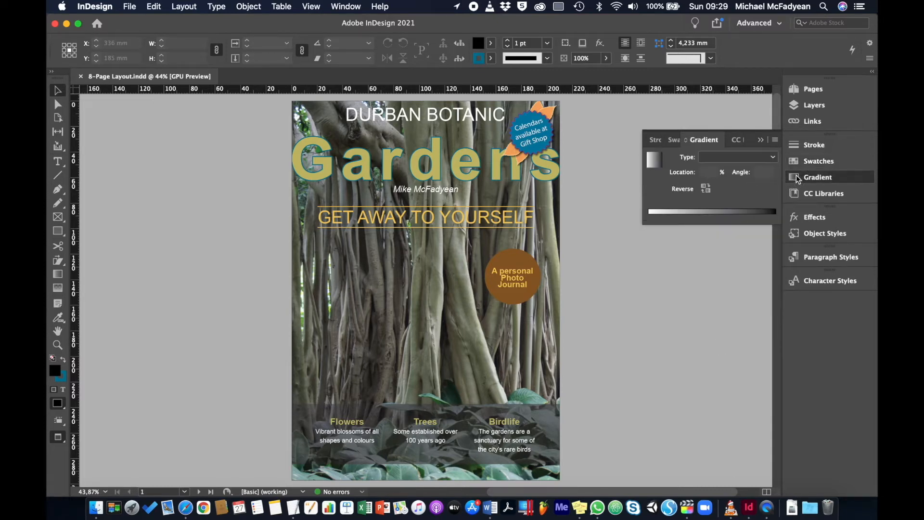
{"action": "left_click", "coordinate": [798, 162]}
{"action": "left_click", "coordinate": [796, 175]}
{"action": "left_click", "coordinate": [797, 162]}
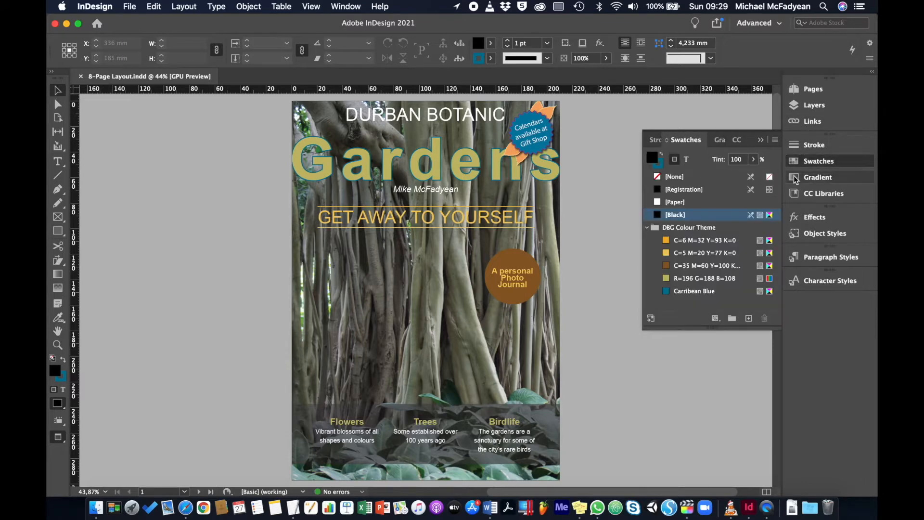
{"action": "left_click", "coordinate": [795, 178]}
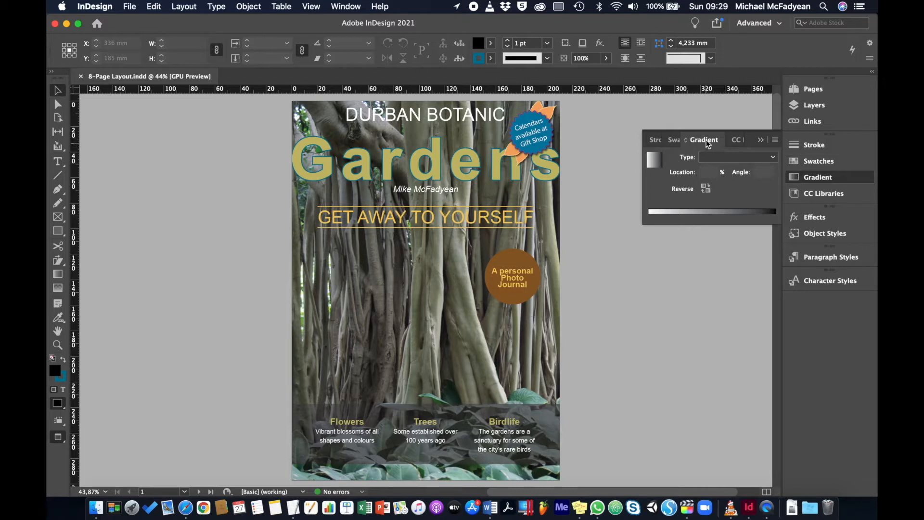
Detach the Gradient and Swatches panels and stack them together as one floating panel group
{"action": "left_click_drag", "start_coordinate": [706, 143], "coordinate": [615, 327]}
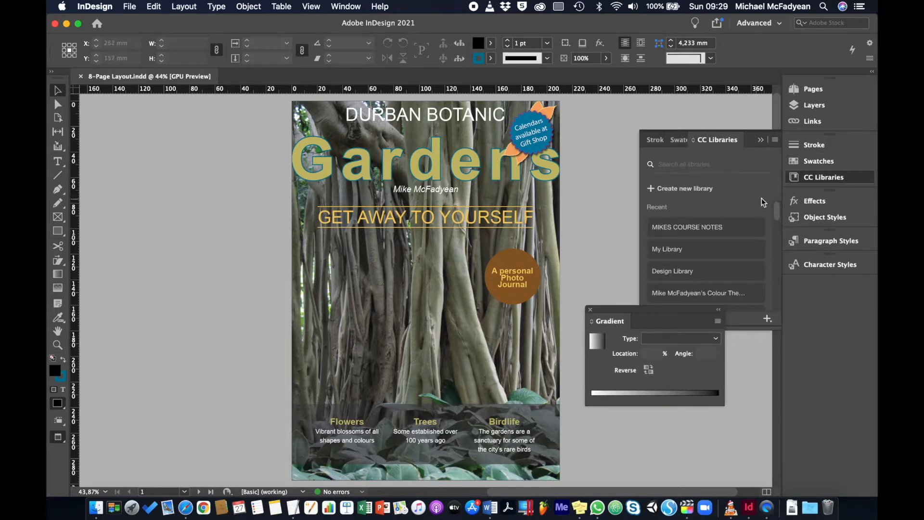
{"action": "left_click", "coordinate": [814, 163]}
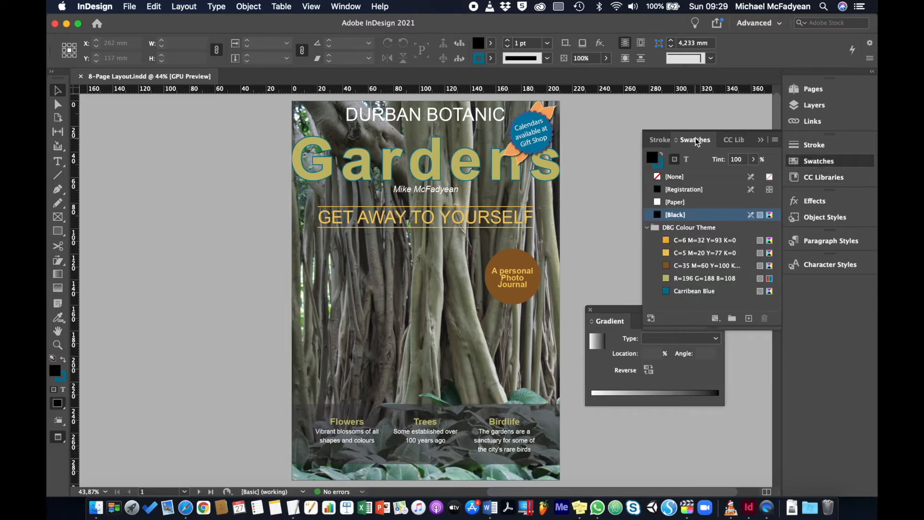
{"action": "left_click_drag", "start_coordinate": [704, 144], "coordinate": [609, 120]}
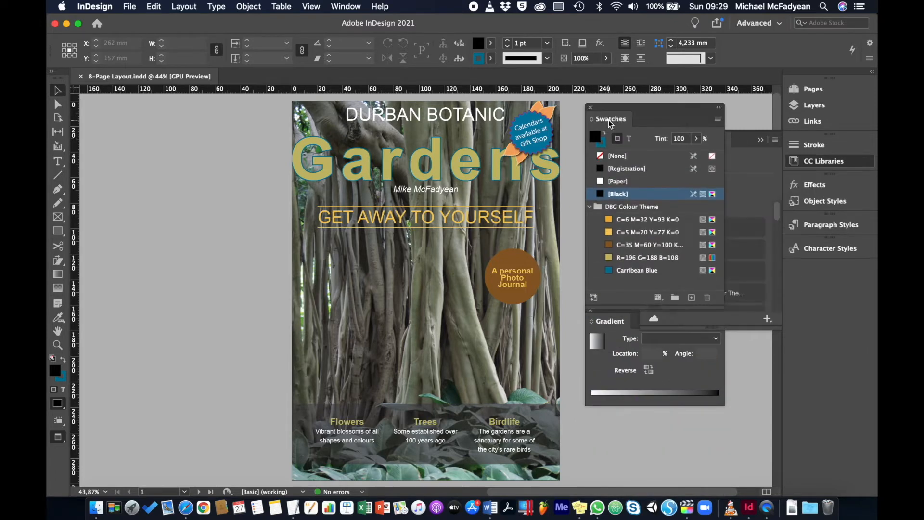
{"action": "mouse_move", "coordinate": [608, 322]}
{"action": "left_mouse_down"}
{"action": "mouse_move", "coordinate": [612, 331]}
{"action": "mouse_move", "coordinate": [610, 313]}
{"action": "left_mouse_up"}
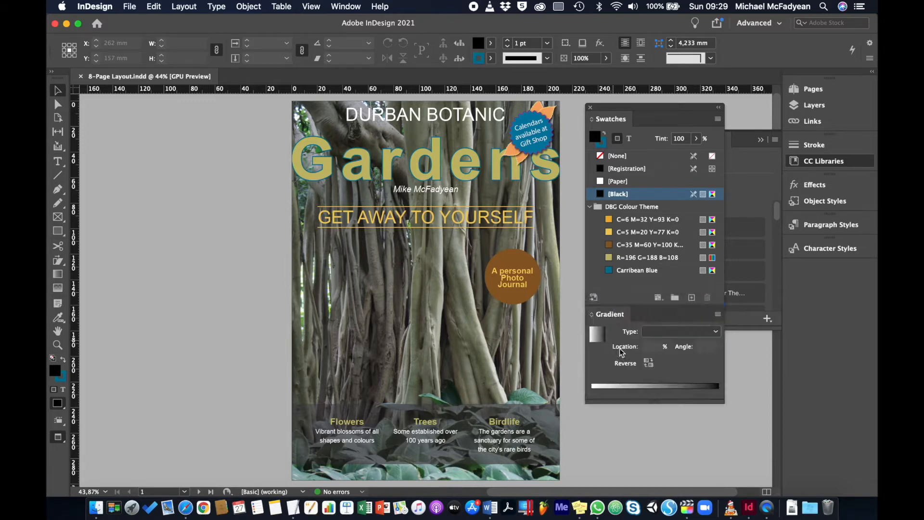
{"action": "left_click", "coordinate": [760, 142]}
{"action": "left_click_drag", "start_coordinate": [658, 107], "coordinate": [675, 125]}
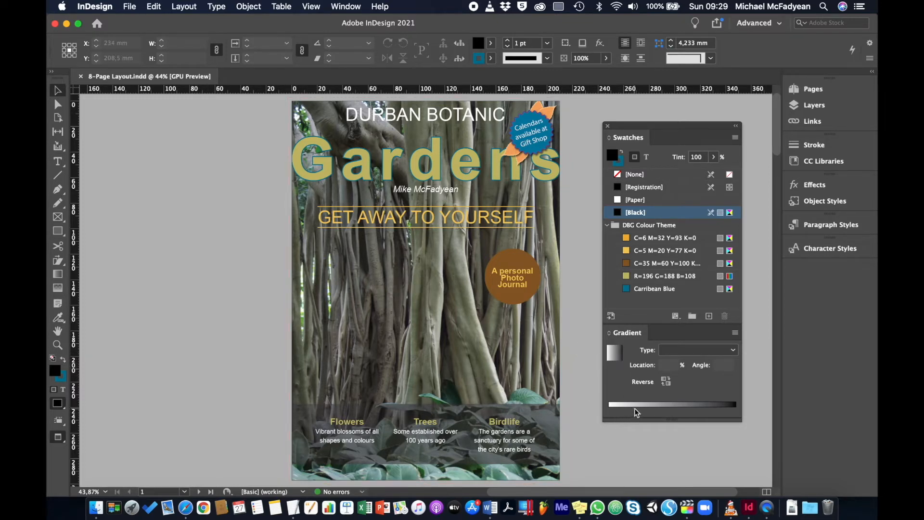
Create a linear gradient running from the brown C=35 M=60 Y=100 swatch to the C=5 M=20 Y=77 K=0 yellow swatch
{"action": "left_click", "coordinate": [675, 403]}
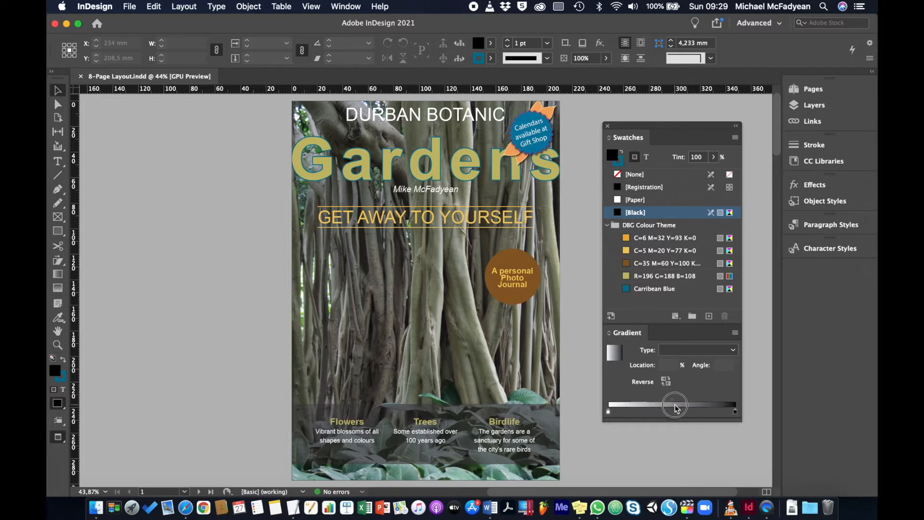
{"action": "left_click", "coordinate": [608, 412]}
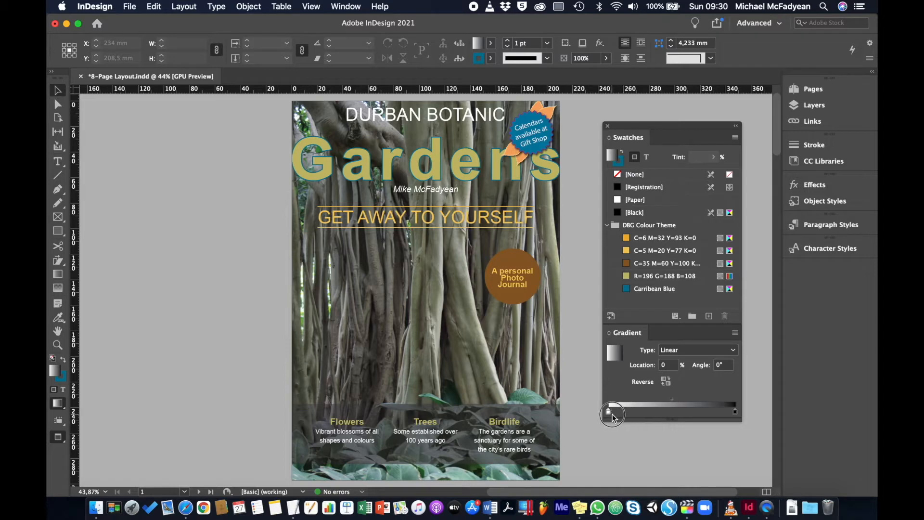
{"action": "left_click", "coordinate": [627, 262]}
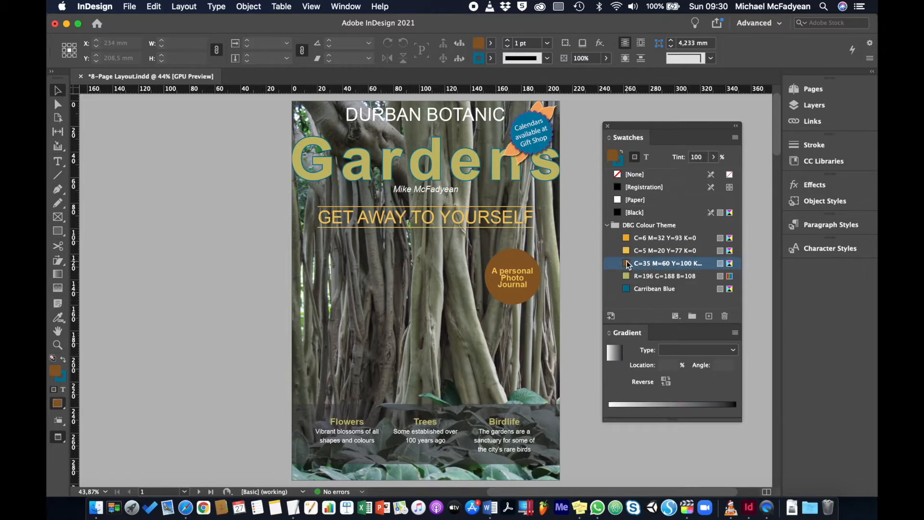
{"action": "left_click_drag", "start_coordinate": [627, 262], "coordinate": [596, 414]}
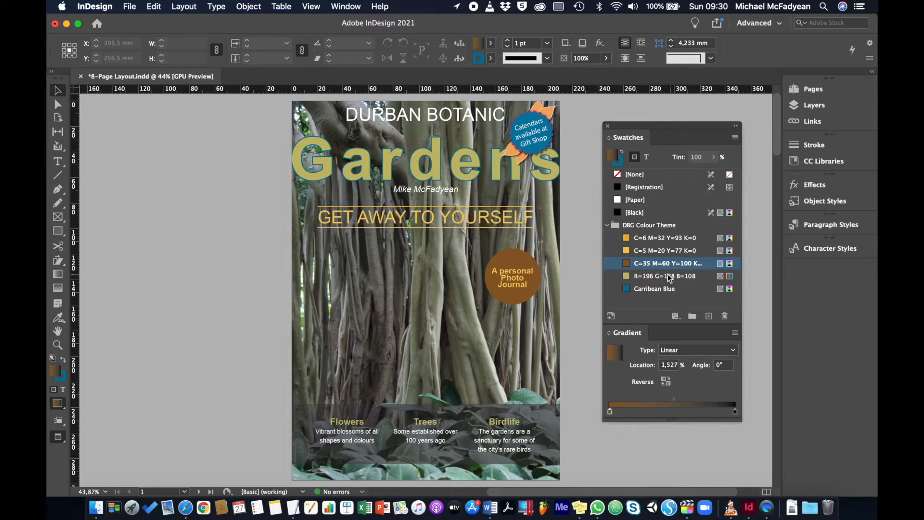
{"action": "left_click_drag", "start_coordinate": [628, 263], "coordinate": [728, 447]}
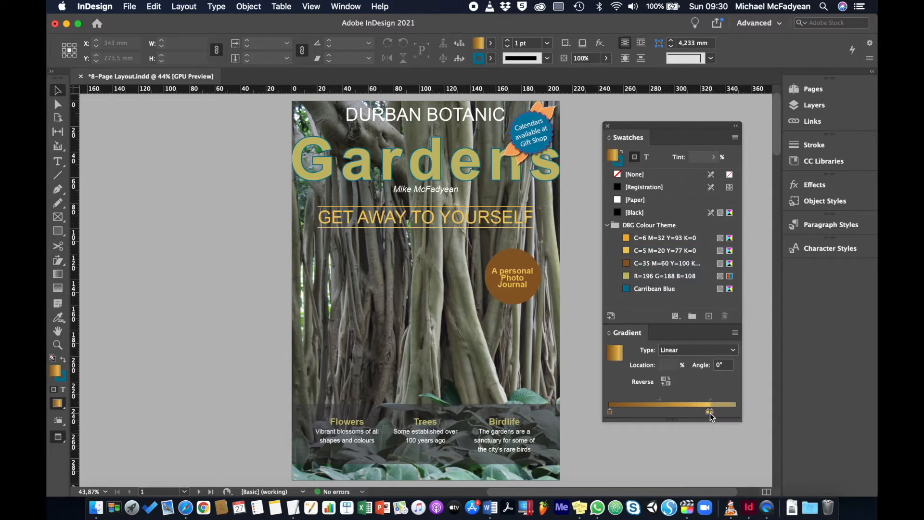
{"action": "left_click_drag", "start_coordinate": [710, 412], "coordinate": [717, 454]}
{"action": "left_click_drag", "start_coordinate": [708, 412], "coordinate": [746, 429]}
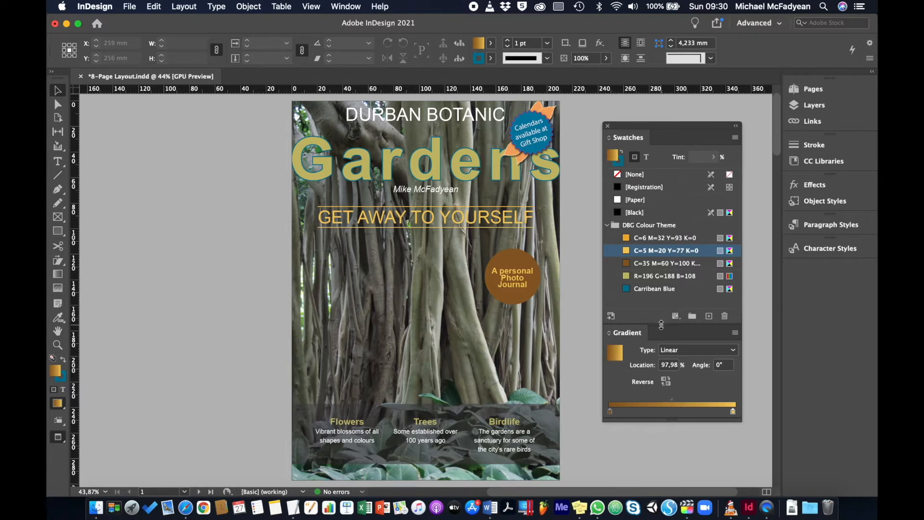
Save the current gradient as a new swatch named Tan Gradient
{"action": "left_click_drag", "start_coordinate": [661, 326], "coordinate": [661, 338]}
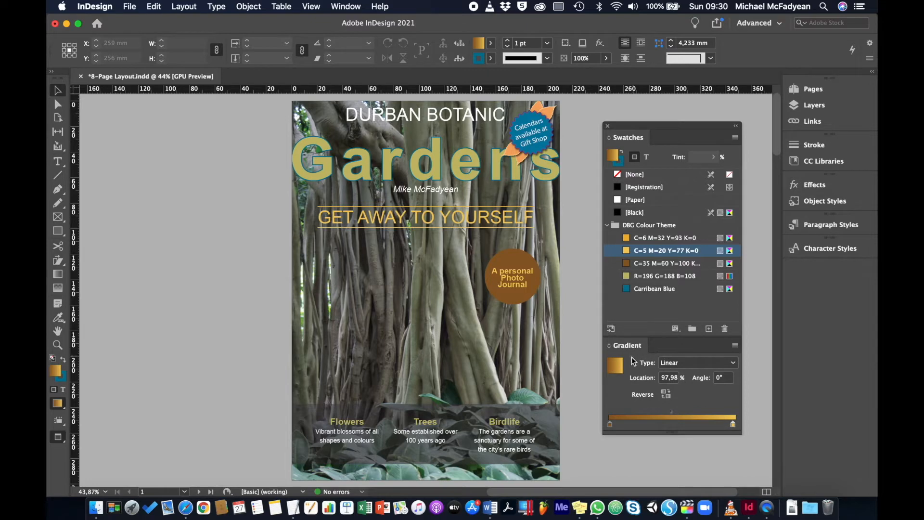
{"action": "left_click_drag", "start_coordinate": [616, 367], "coordinate": [649, 308]}
{"action": "double_click", "coordinate": [643, 301]}
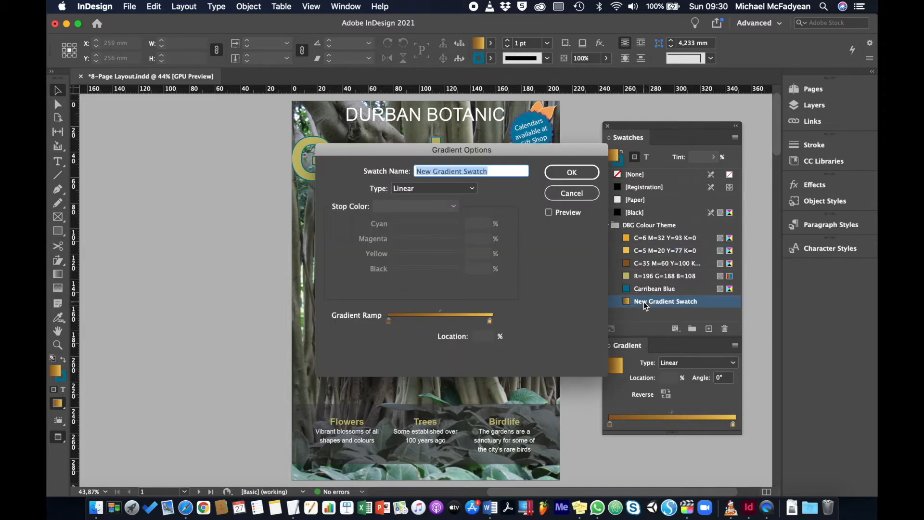
{"action": "type", "text": "Tan Gradient"}
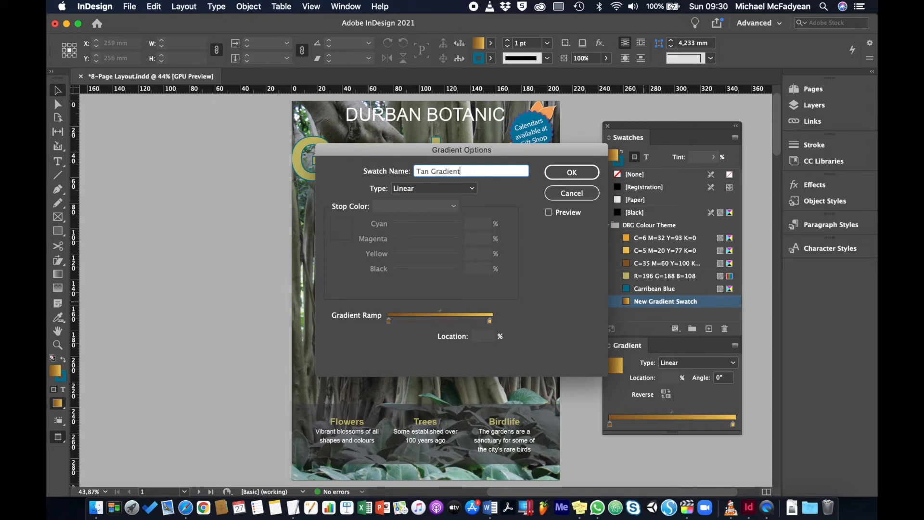
{"action": "key", "text": "Return"}
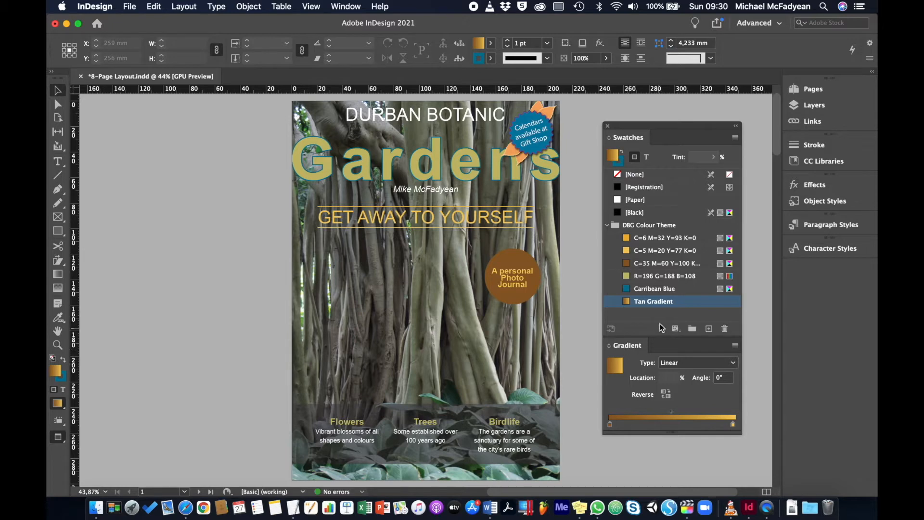
Build a linear gradient from Carribean Blue to the R=196 G=188 B=108 swatch
{"action": "left_click", "coordinate": [627, 289]}
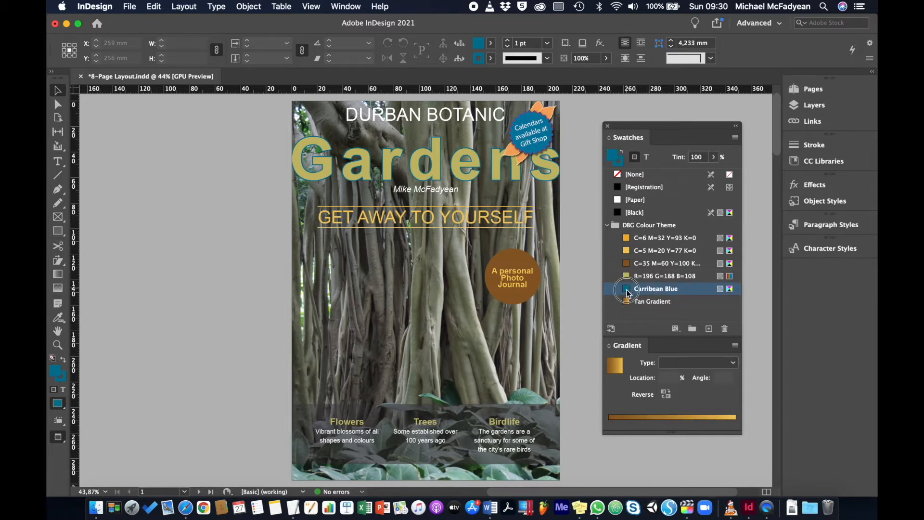
{"action": "left_click_drag", "start_coordinate": [628, 292], "coordinate": [611, 424]}
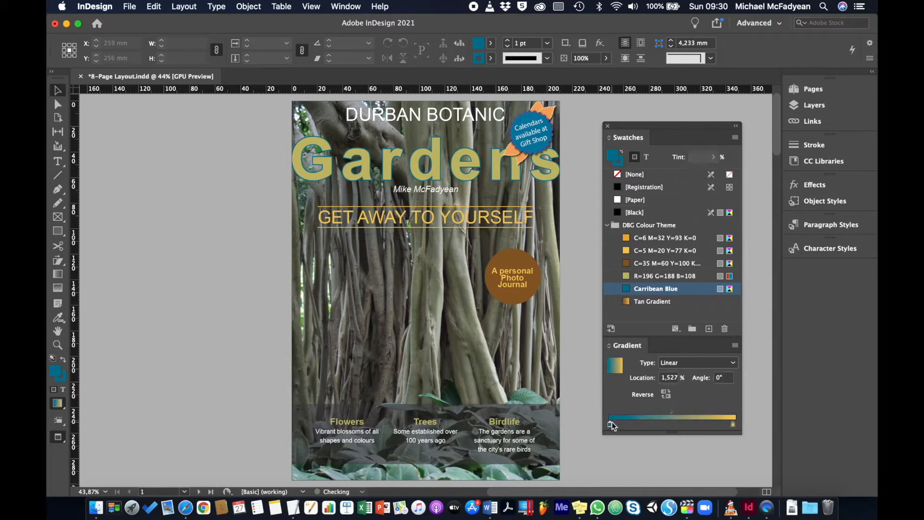
{"action": "left_click", "coordinate": [732, 426]}
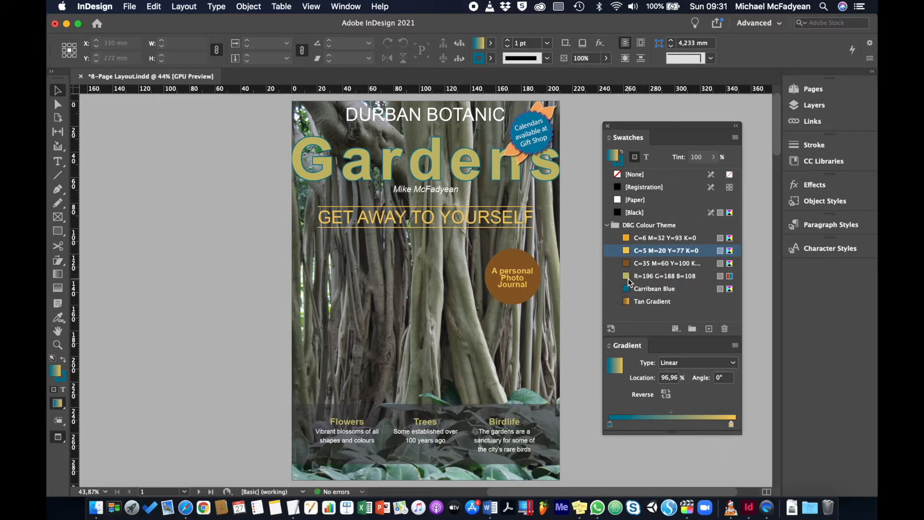
{"action": "left_click_drag", "start_coordinate": [627, 276], "coordinate": [729, 455]}
{"action": "left_click_drag", "start_coordinate": [705, 425], "coordinate": [759, 427]}
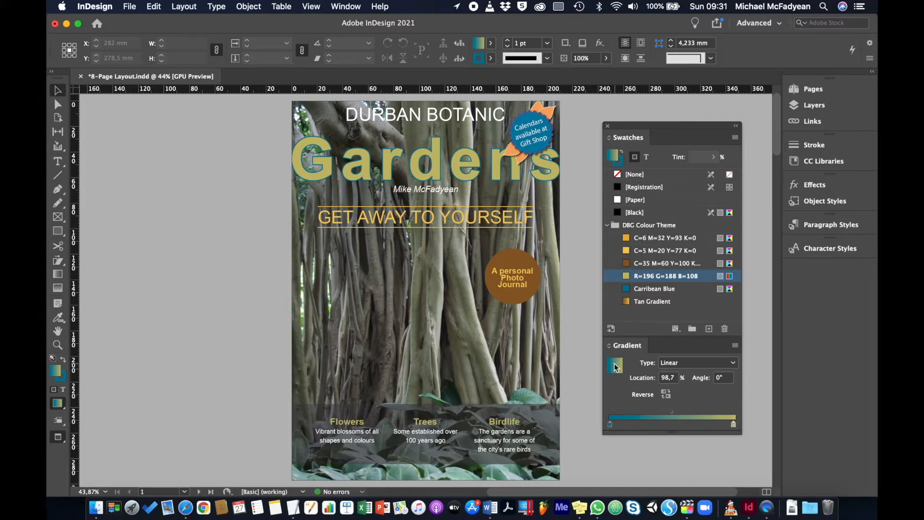
Save this gradient as a new swatch named Blue Green Gradient
{"action": "left_click_drag", "start_coordinate": [615, 368], "coordinate": [648, 313]}
{"action": "double_click", "coordinate": [644, 314]}
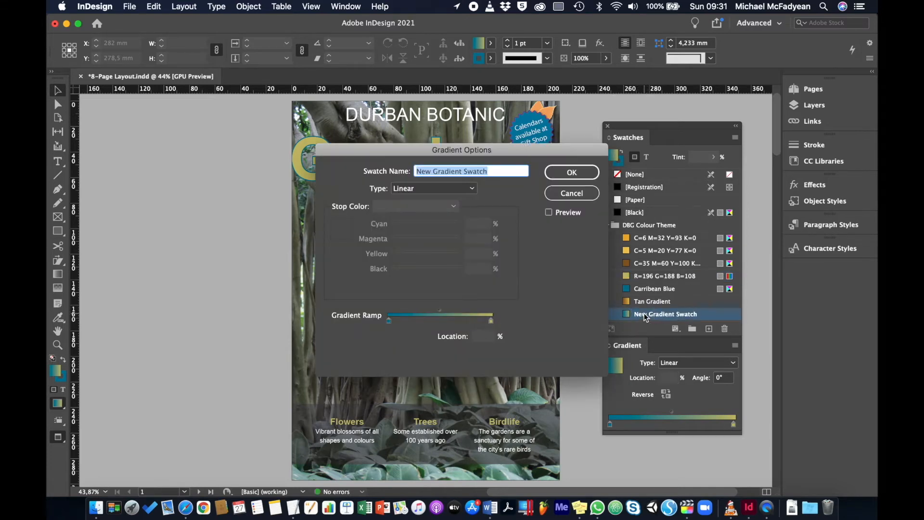
{"action": "type", "text": "Blue Gree"}
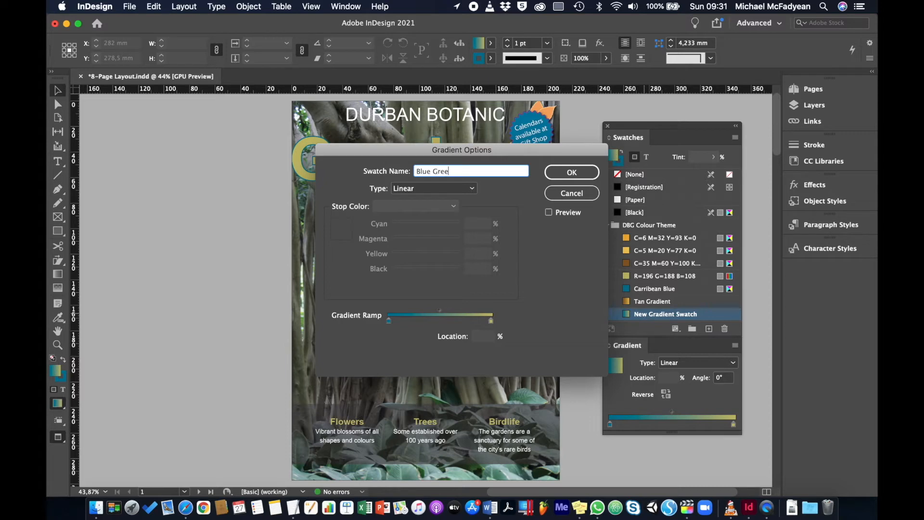
{"action": "type", "text": "n Gradientg"}
{"action": "key", "text": "BackSpace"}
{"action": "key", "text": "Return"}
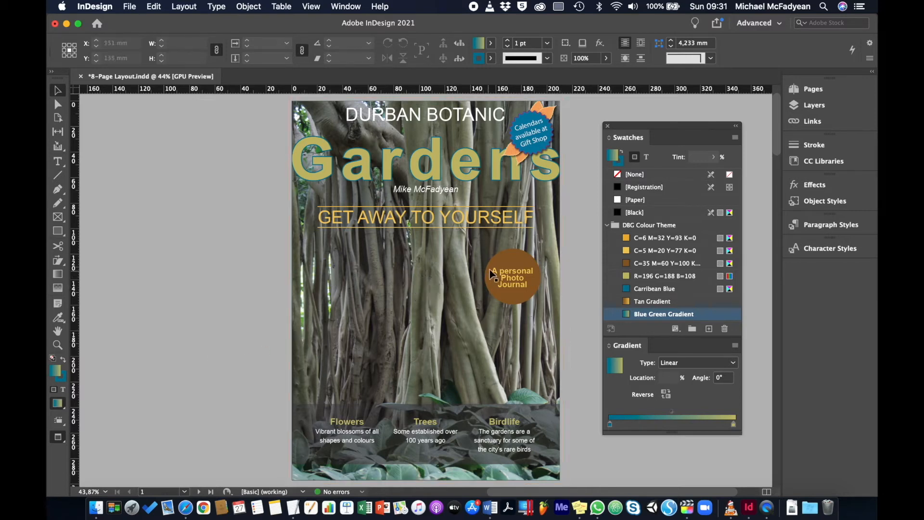
Fill the 'A personal Photo Journal' circle with the Tan Gradient swatch
{"action": "left_click", "coordinate": [504, 269]}
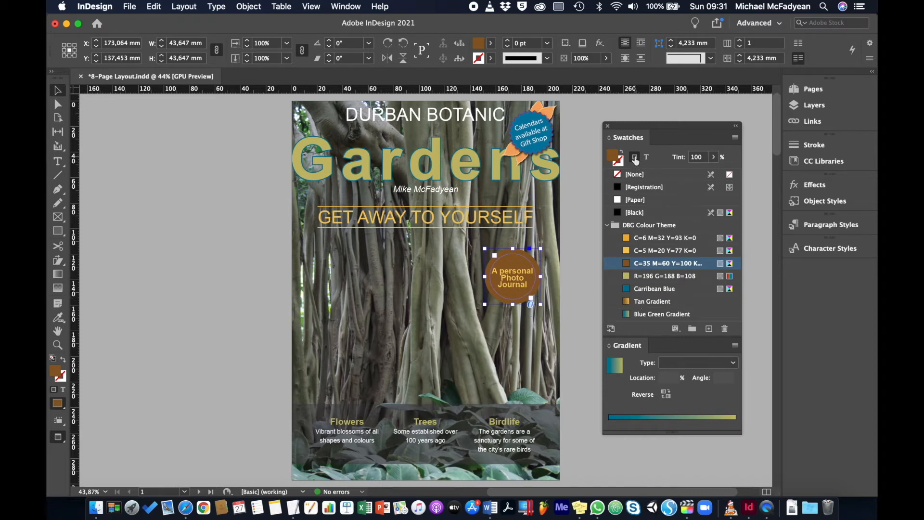
{"action": "left_click", "coordinate": [635, 302]}
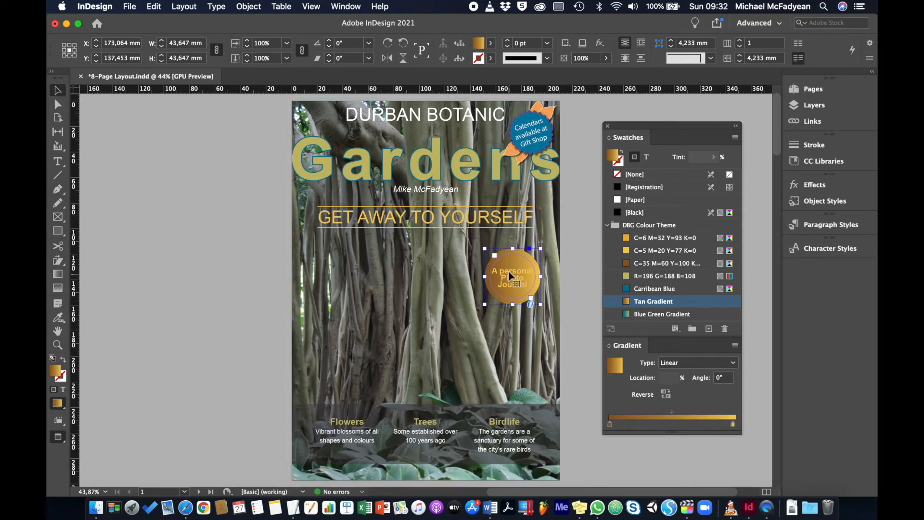
Run the photo journal circle's Tan Gradient from top to bottom and set its text colour to Paper
{"action": "left_click", "coordinate": [58, 277]}
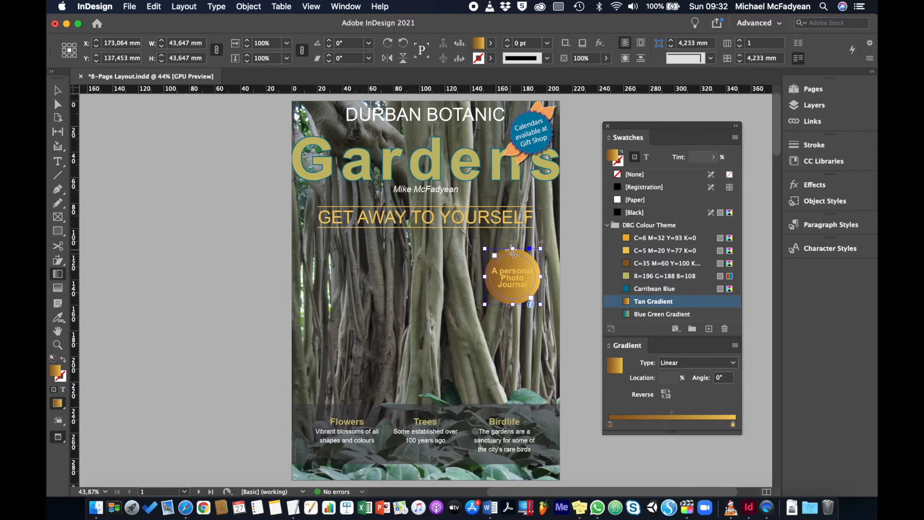
{"action": "left_click_drag", "start_coordinate": [513, 251], "coordinate": [513, 305]}
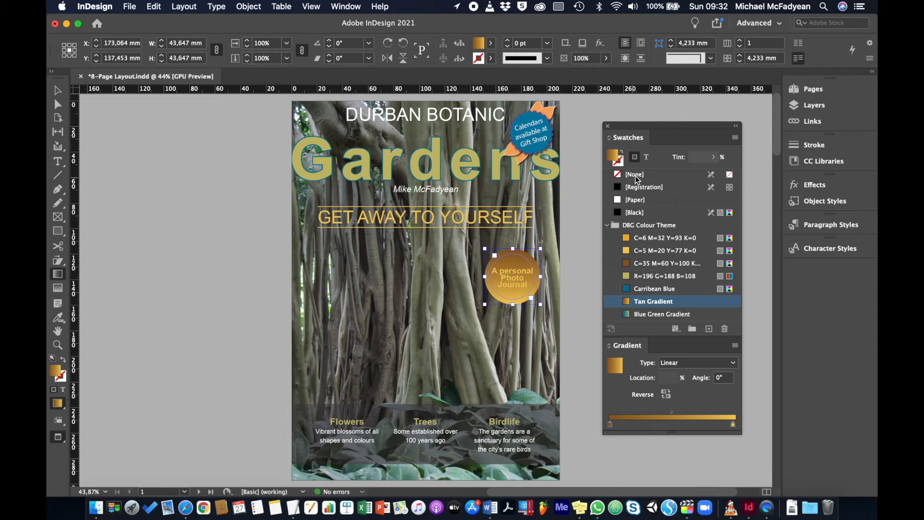
{"action": "left_click", "coordinate": [648, 158]}
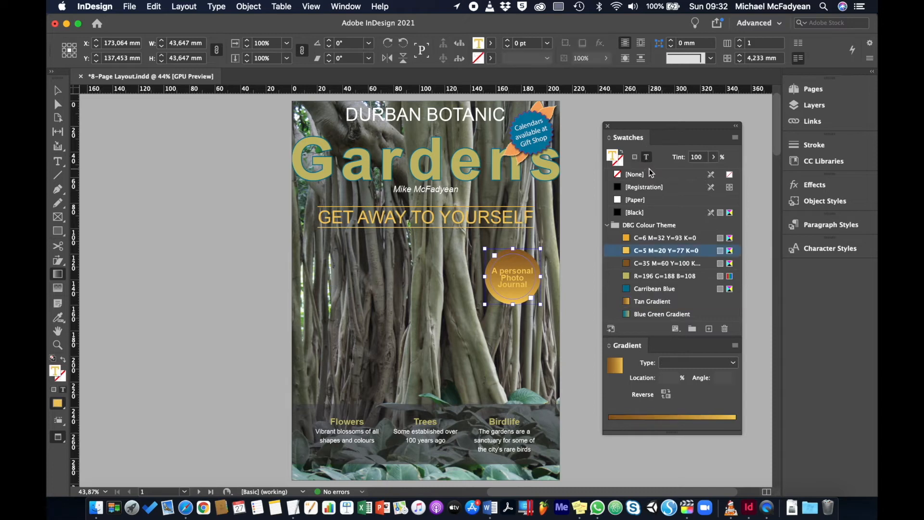
{"action": "left_click", "coordinate": [619, 200]}
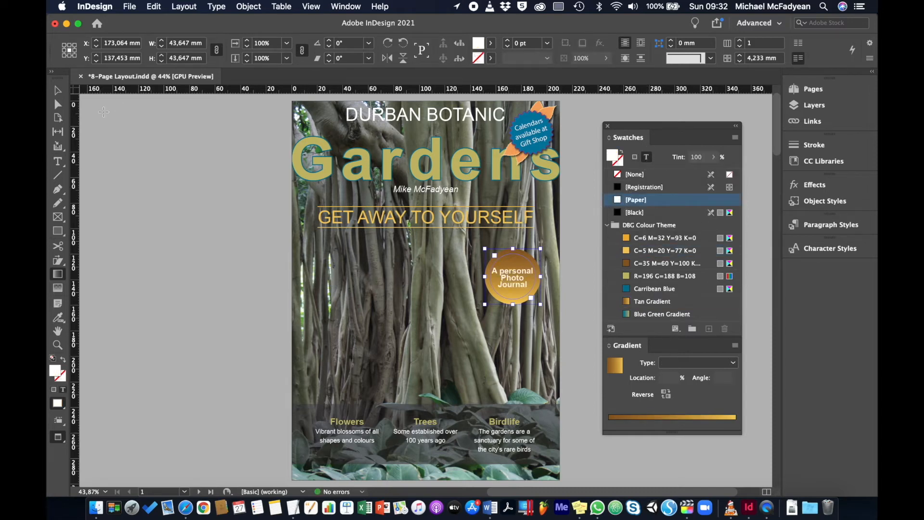
{"action": "left_click", "coordinate": [57, 90]}
{"action": "left_click", "coordinate": [172, 201]}
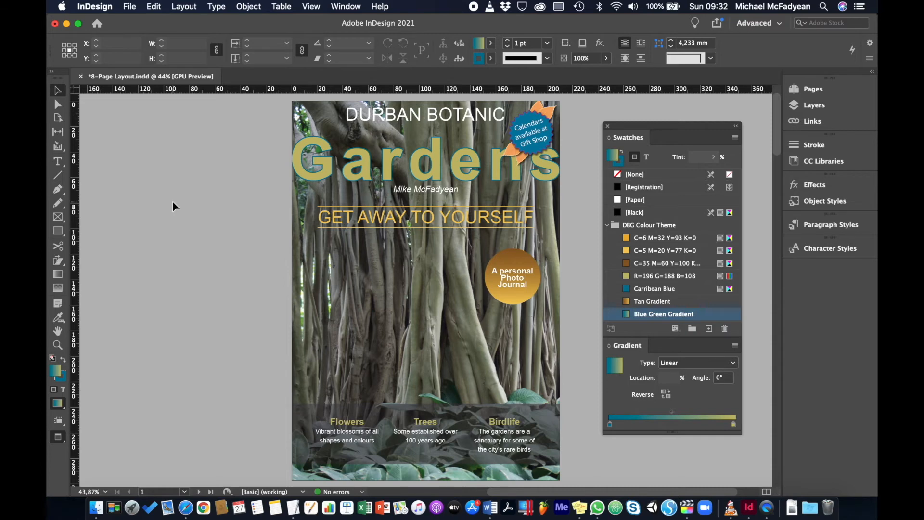
Fill the Intro circle on page 4 with the Blue Green Gradient swatch
{"action": "key", "text": "shift+Page_Down"}
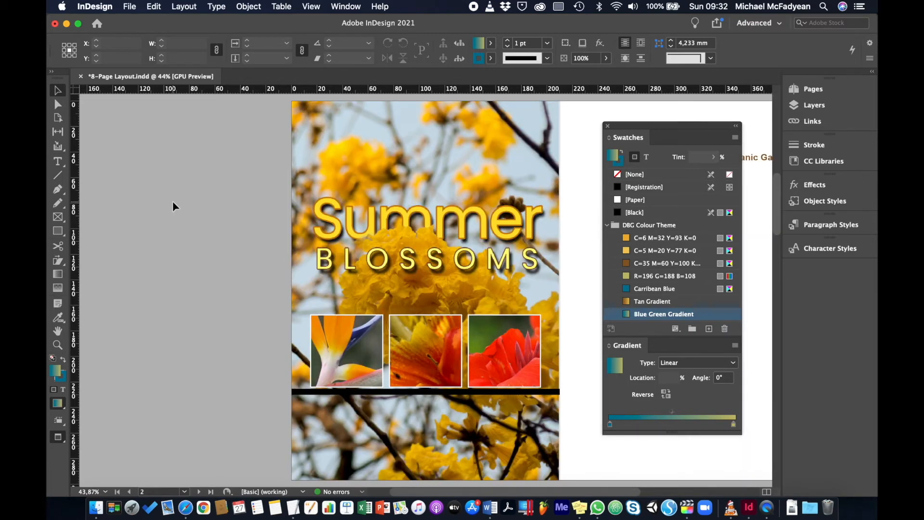
{"action": "key", "text": "shift+Page_Down"}
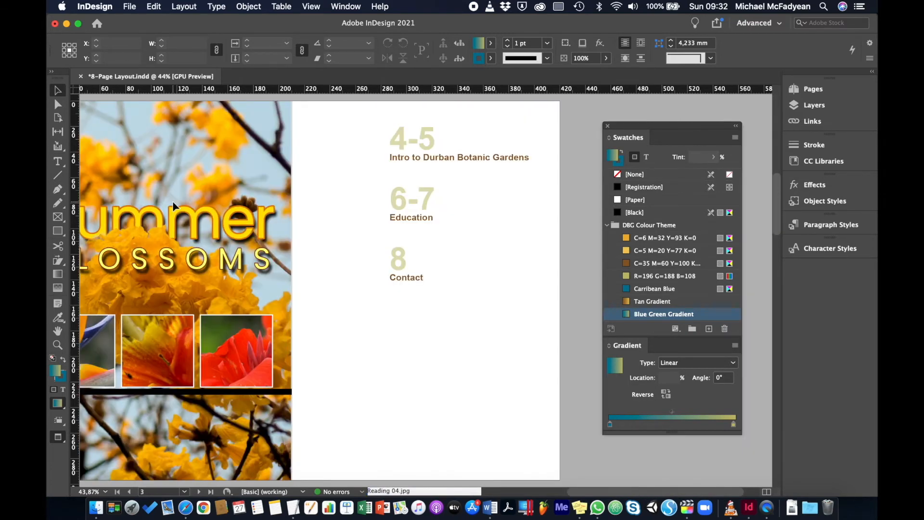
{"action": "key", "text": "shift+Page_Down"}
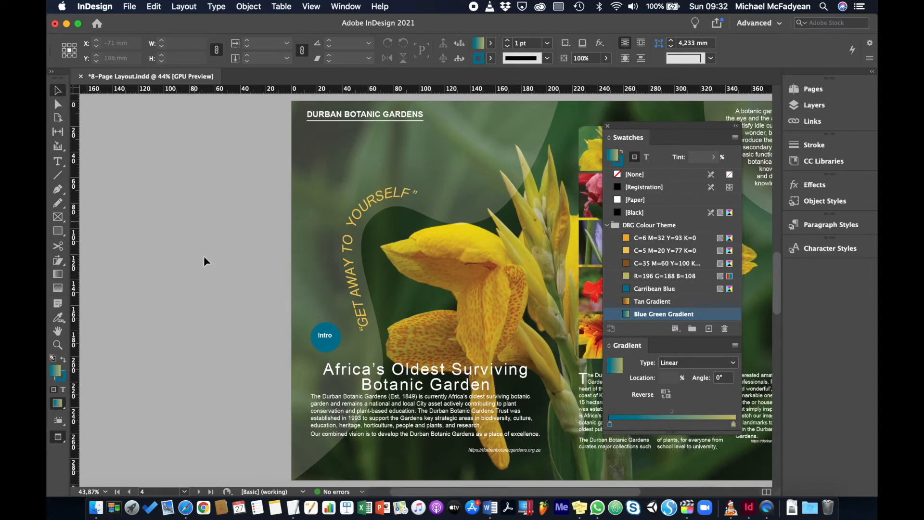
{"action": "left_click", "coordinate": [331, 348]}
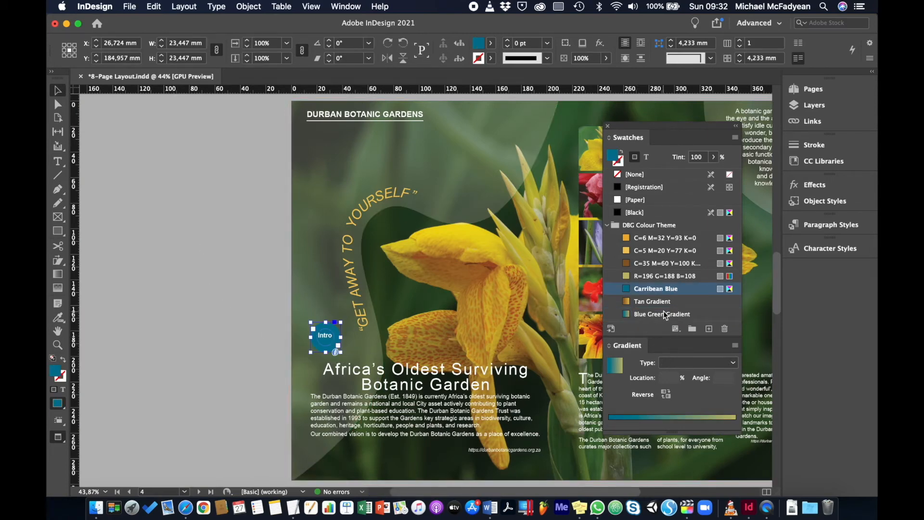
{"action": "left_click", "coordinate": [655, 314]}
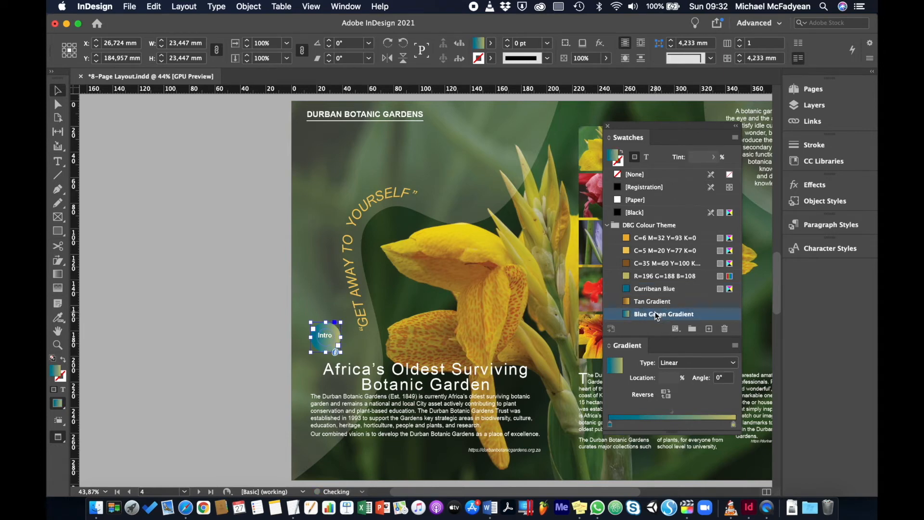
Drag the gradient vertically from top to bottom across the Intro circle
{"action": "key", "text": "super+equal"}
{"action": "key", "text": "super+equal"}
{"action": "key", "text": "super+equal"}
{"action": "key", "text": "super+equal"}
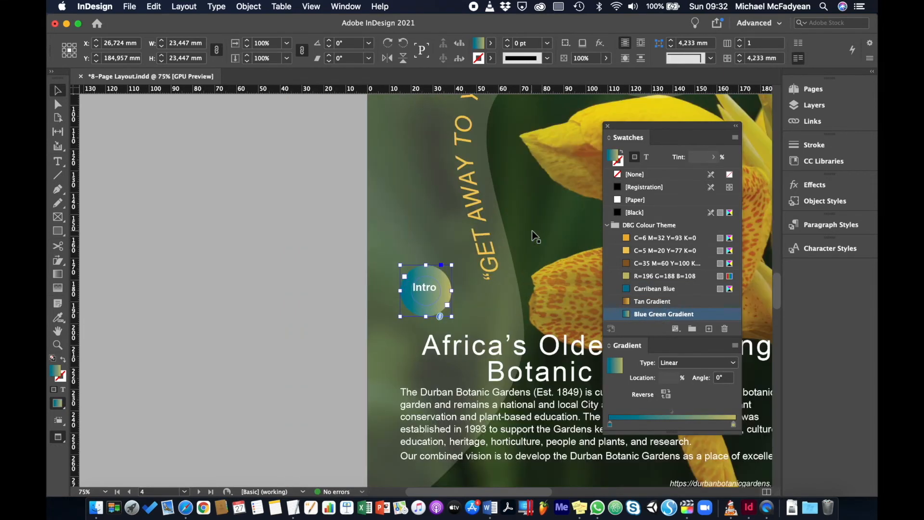
{"action": "left_click", "coordinate": [57, 273]}
{"action": "left_click_drag", "start_coordinate": [425, 248], "coordinate": [426, 333]}
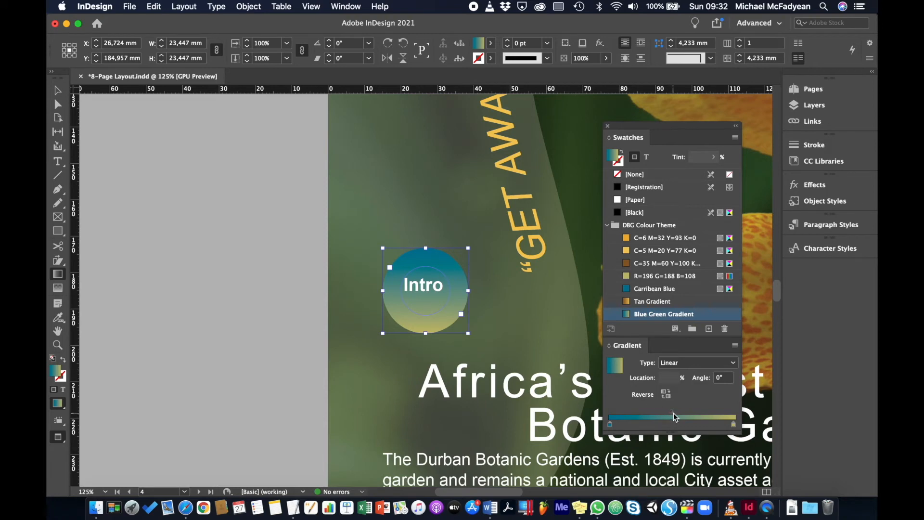
Move the Intro circle gradient's midpoint to a location of about 39%
{"action": "left_click_drag", "start_coordinate": [674, 413], "coordinate": [644, 414]}
{"action": "left_click", "coordinate": [676, 415]}
{"action": "left_click", "coordinate": [59, 93]}
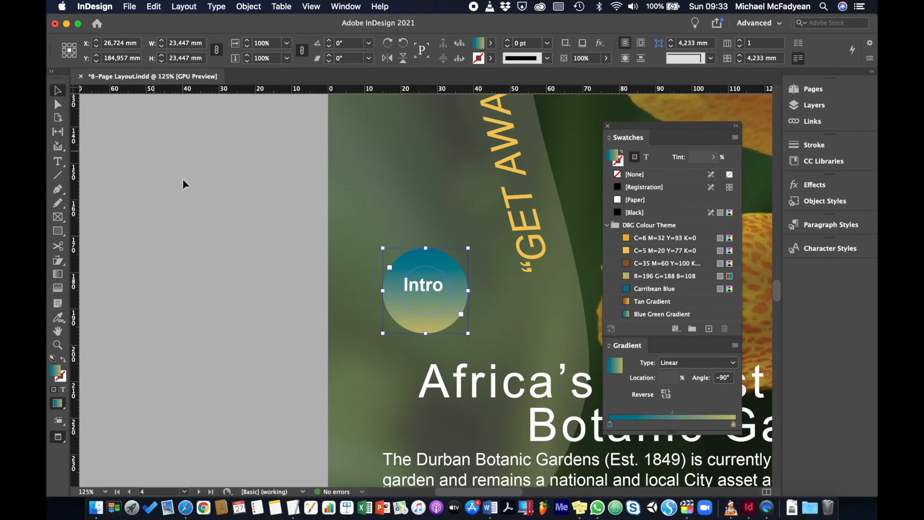
{"action": "left_click", "coordinate": [672, 414]}
{"action": "left_click_drag", "start_coordinate": [672, 415], "coordinate": [645, 412]}
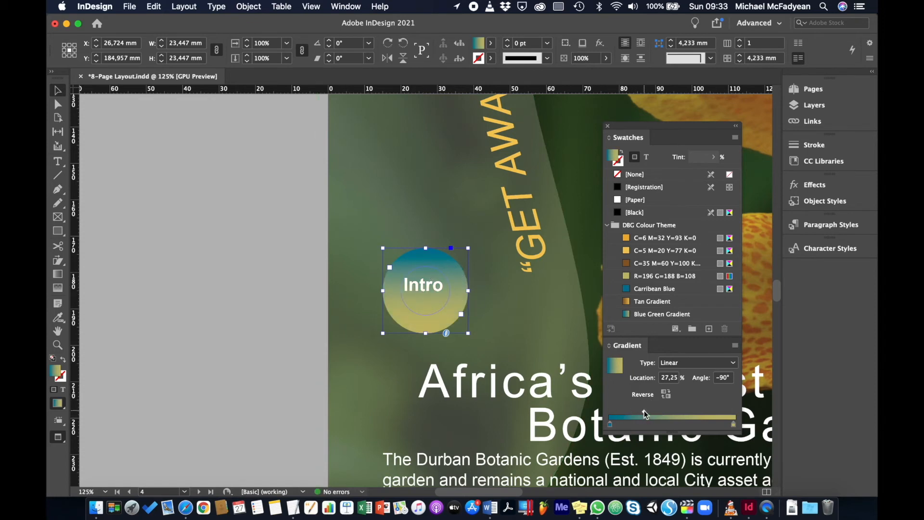
{"action": "left_click_drag", "start_coordinate": [645, 413], "coordinate": [660, 416]}
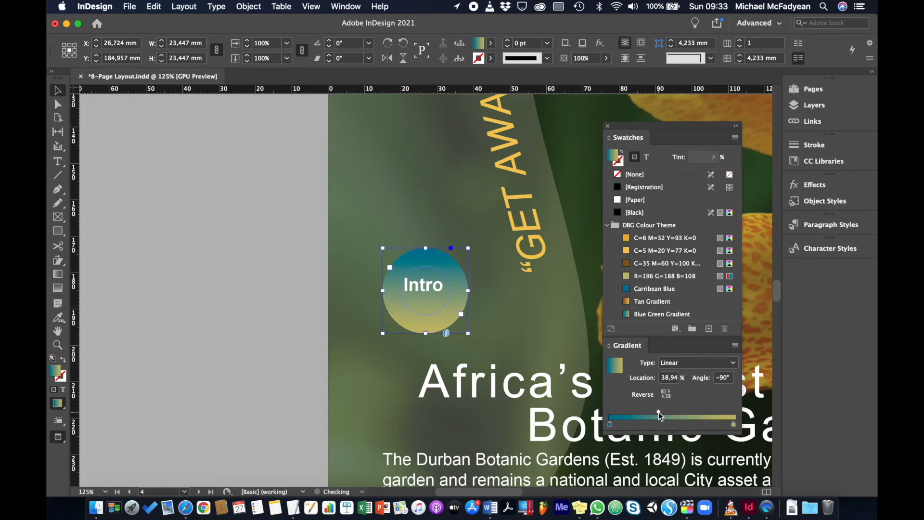
{"action": "left_click", "coordinate": [239, 196]}
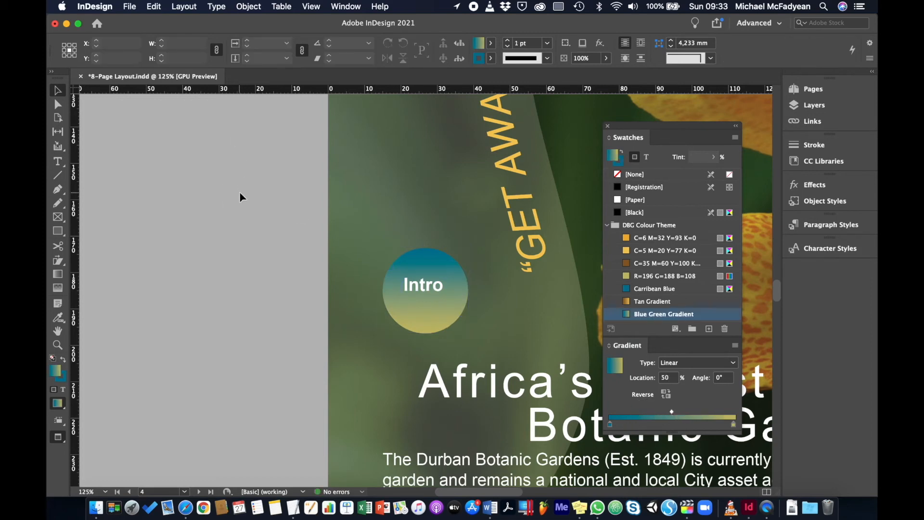
On page 8, narrow the contact text frame to about 100.5 mm wide by moving its left edge right
{"action": "key", "text": "super+0"}
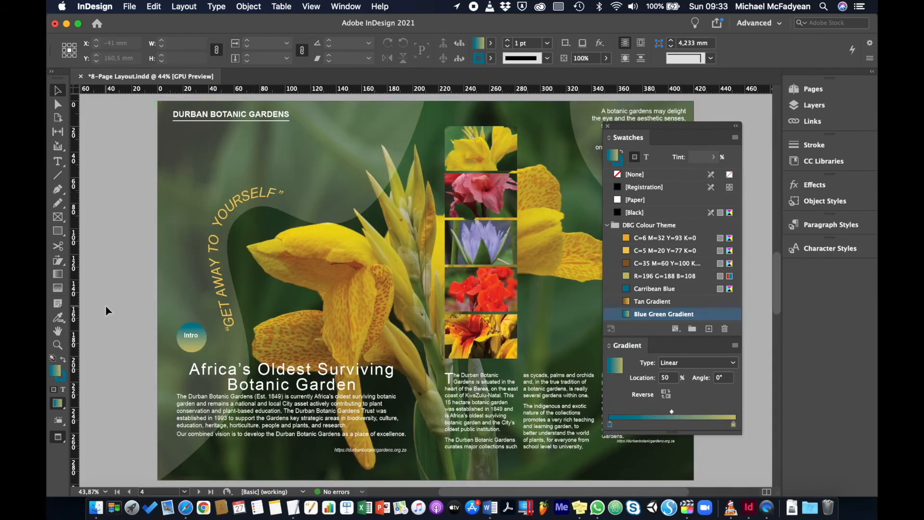
{"action": "scroll", "coordinate": [106, 305], "scroll_direction": "right", "scroll_amount": 8}
{"action": "scroll", "coordinate": [106, 308], "scroll_direction": "right", "scroll_amount": 15}
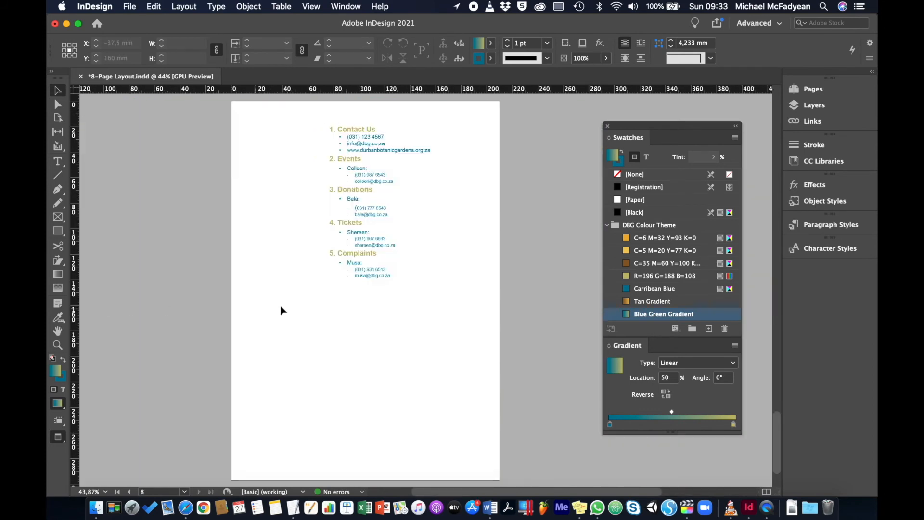
{"action": "key", "text": "w"}
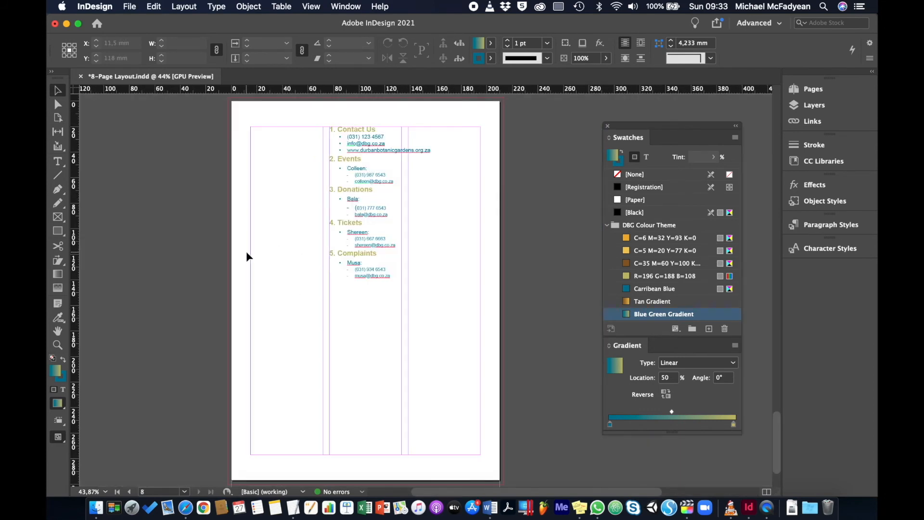
{"action": "left_click", "coordinate": [360, 240]}
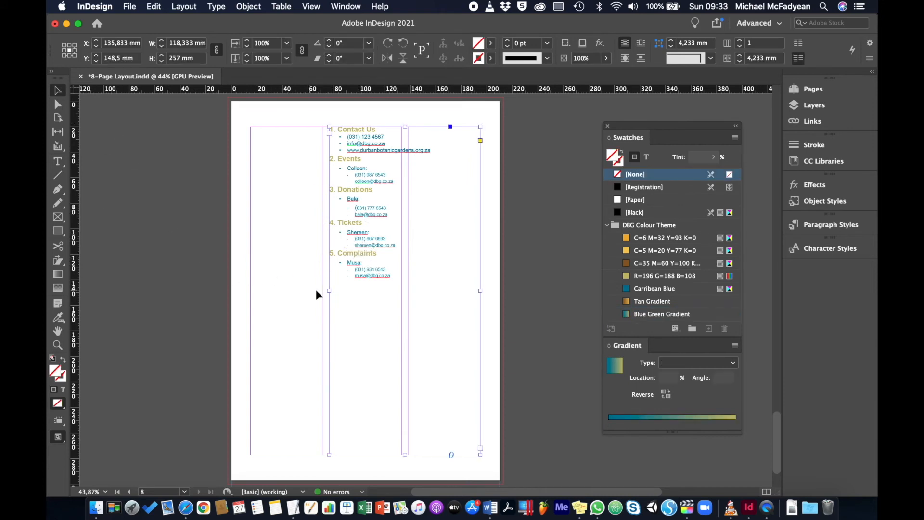
{"action": "left_click_drag", "start_coordinate": [329, 291], "coordinate": [352, 293]}
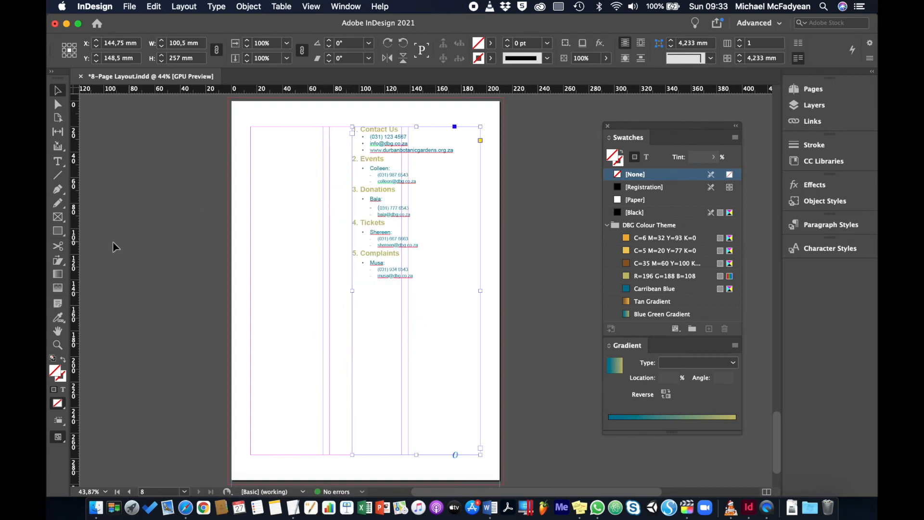
Draw a tall rectangle about 13.3 mm wide and 257 mm high beside the contact list, filled with the Blue Green Gradient
{"action": "left_click", "coordinate": [58, 231]}
{"action": "left_click_drag", "start_coordinate": [330, 126], "coordinate": [346, 454]}
{"action": "left_click", "coordinate": [205, 329]}
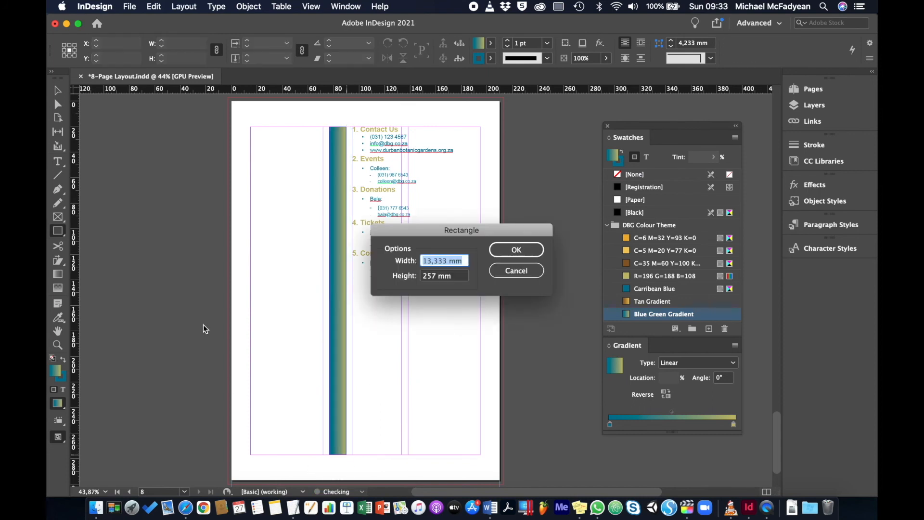
{"action": "left_click", "coordinate": [516, 271]}
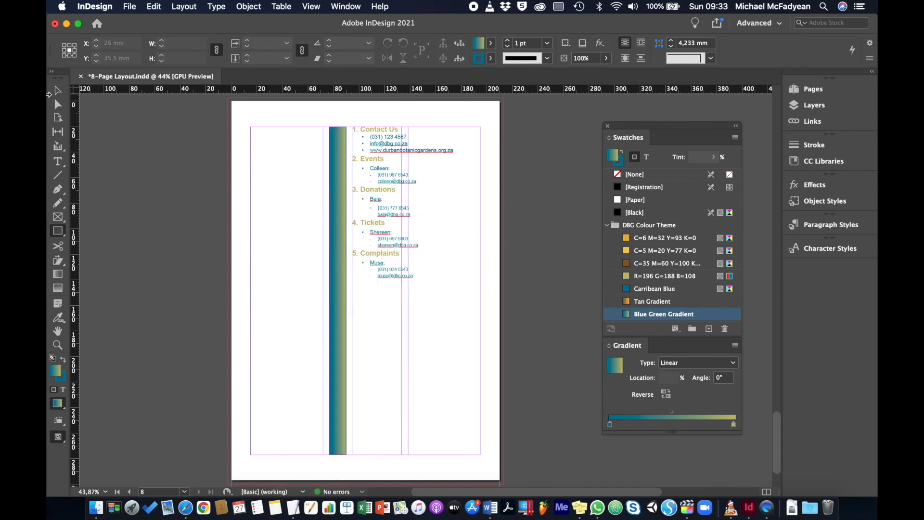
Set the rectangle's gradient angle to 90° and reverse the gradient
{"action": "left_click", "coordinate": [57, 91]}
{"action": "left_click", "coordinate": [340, 329]}
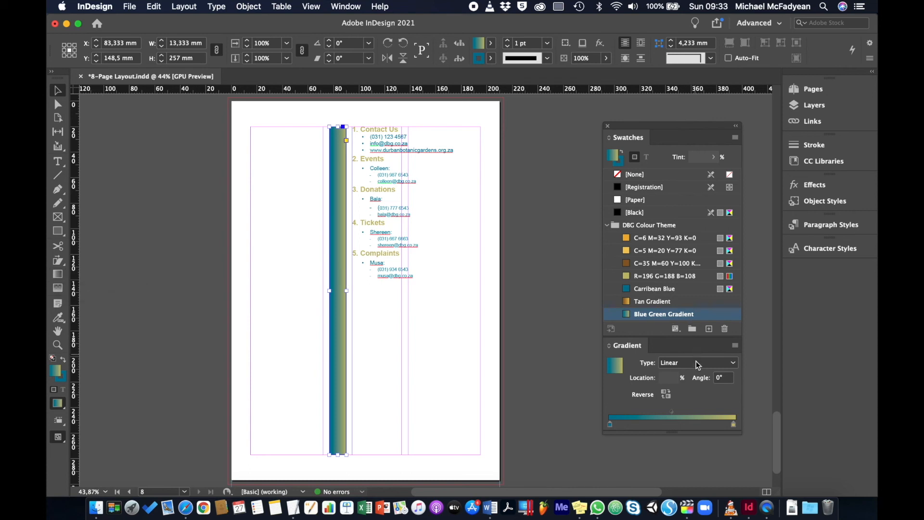
{"action": "double_click", "coordinate": [720, 377]}
{"action": "type", "text": "90"}
{"action": "key", "text": "Return"}
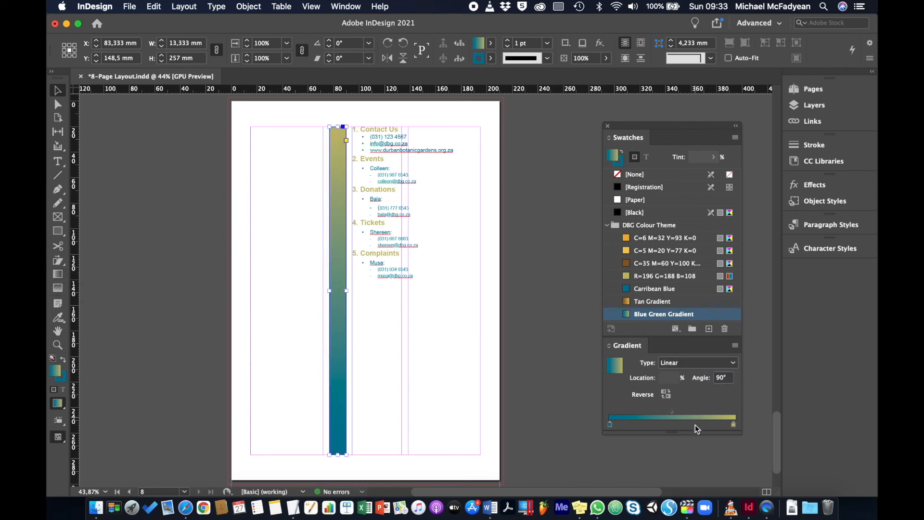
{"action": "left_click", "coordinate": [666, 395]}
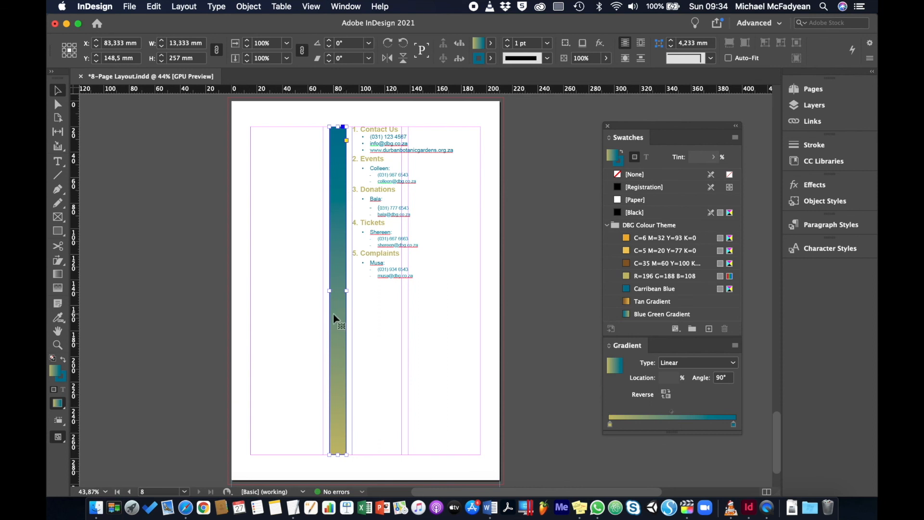
Set the gradient rectangle's opacity to 50%
{"action": "left_click", "coordinate": [584, 58]}
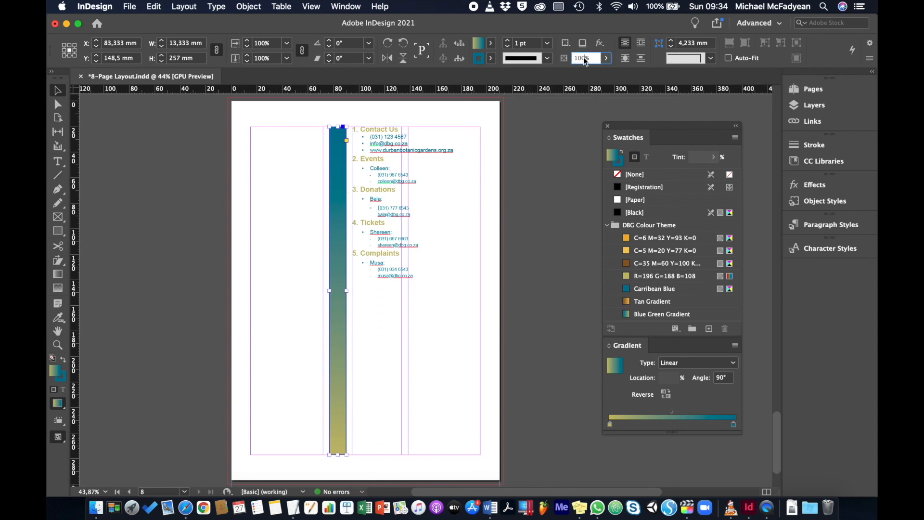
{"action": "type", "text": "60"}
{"action": "key", "text": "Return"}
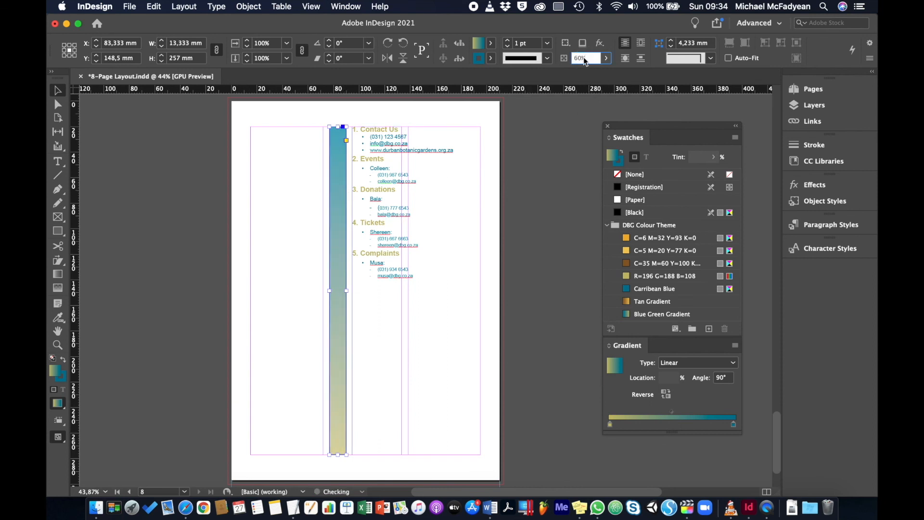
{"action": "key", "text": "shift+Down"}
{"action": "left_click", "coordinate": [141, 146]}
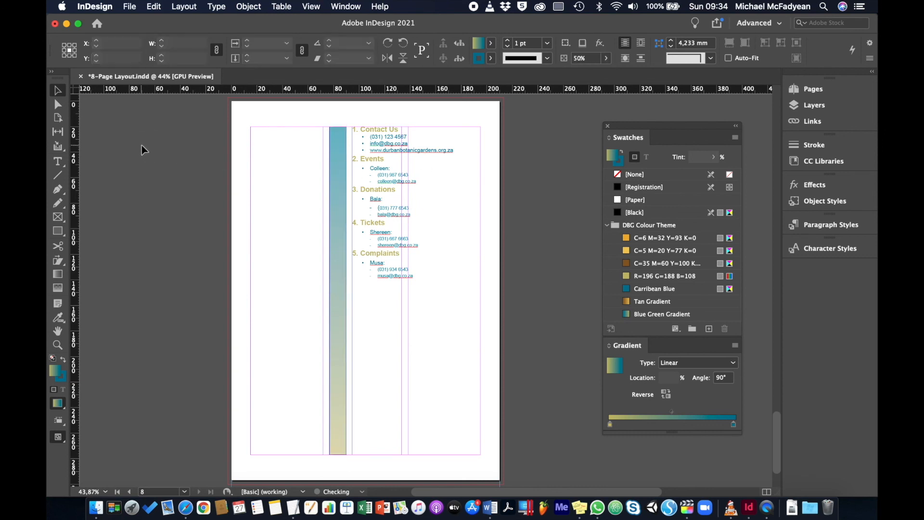
{"action": "key", "text": "w"}
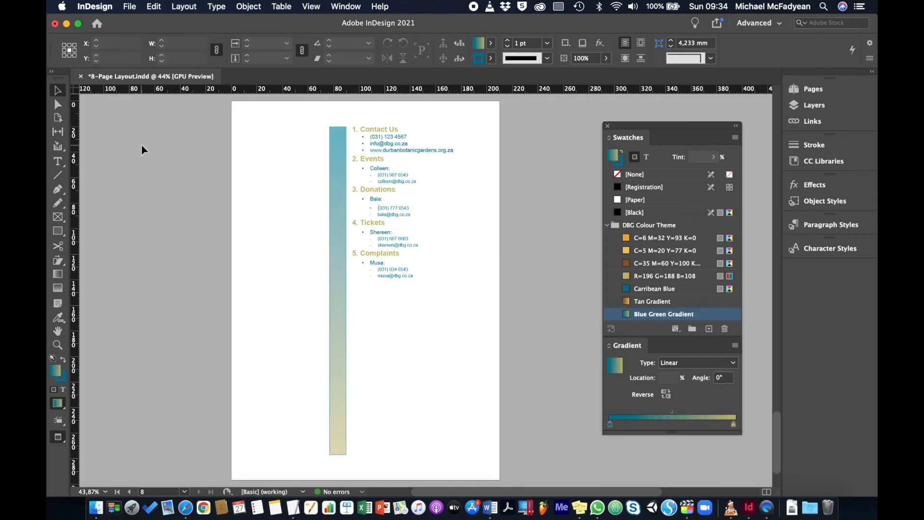